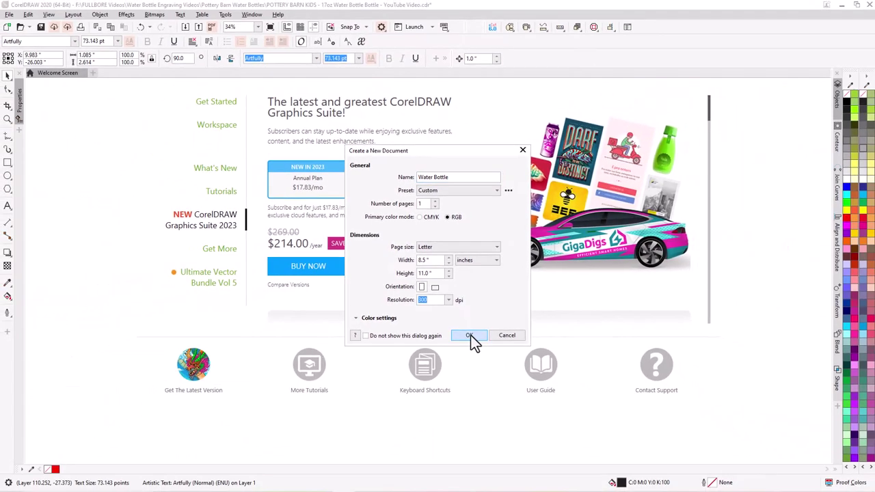
Create the Letter-size RGB document "Water Bottle" and position the upright and sideways bottle photos on either side of the page
click(469, 335)
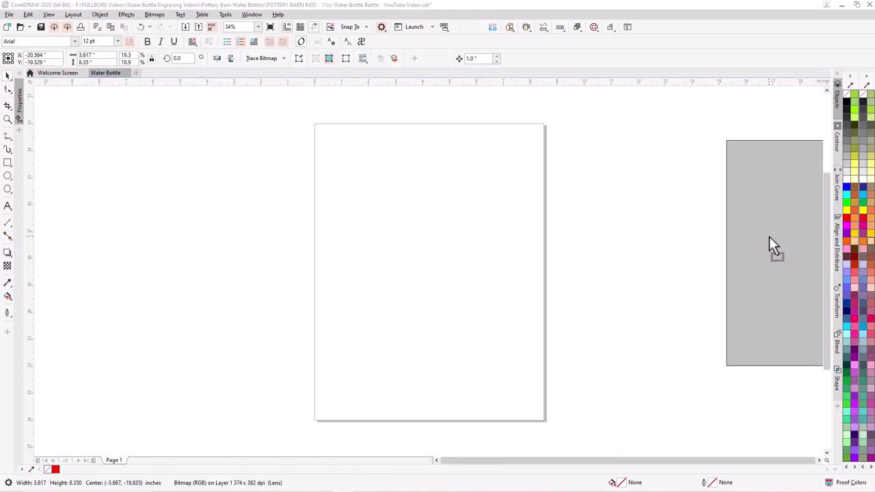
drag(769, 237, 230, 244)
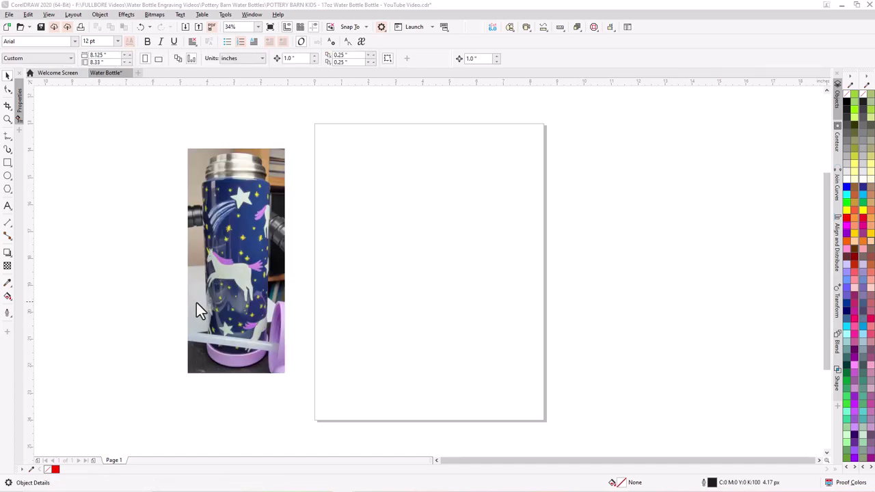
drag(239, 253, 179, 253)
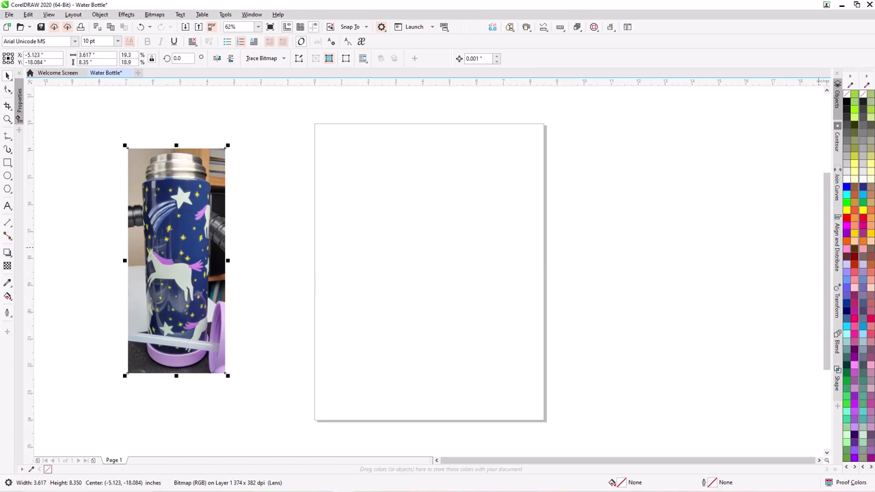
drag(821, 328, 650, 353)
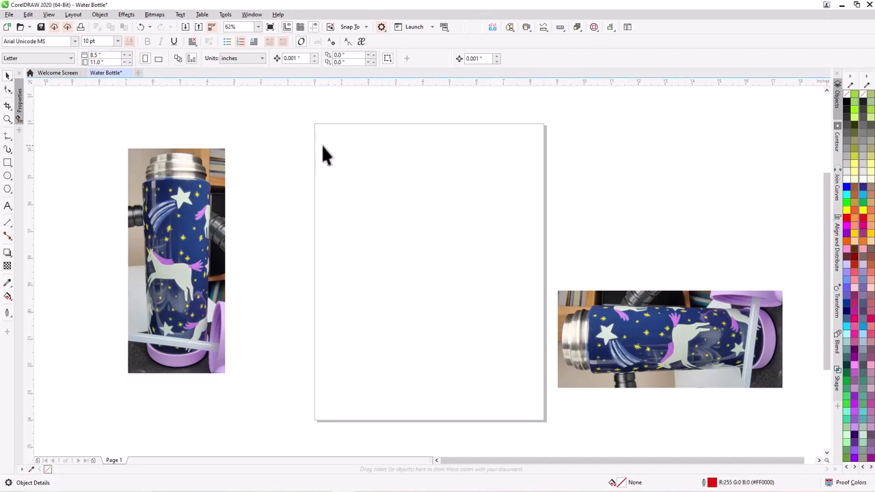
Set the page size to 8.125 inches wide by 8.33 inches high
click(99, 55)
text(8.125)
key(Tab)
text(8.33)
key(Return)
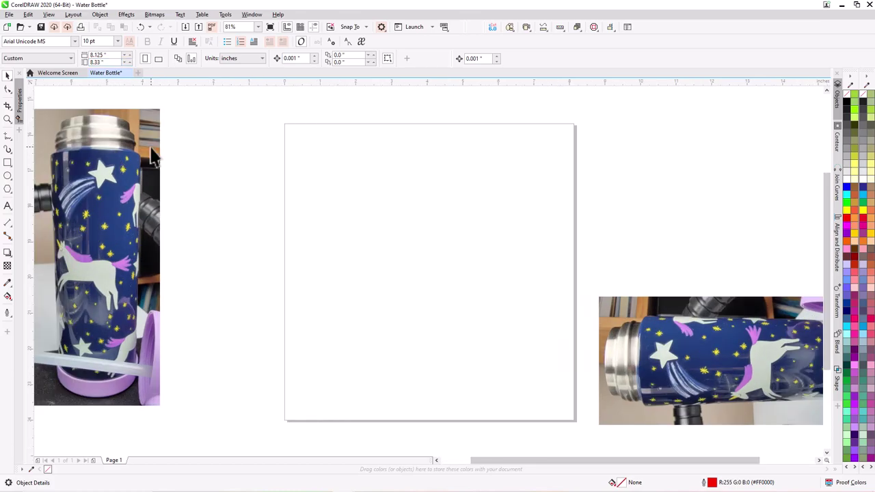
Move the upright bottle photo closer to the page's left side and place the sideways photo directly beneath the page
drag(96, 288, 172, 294)
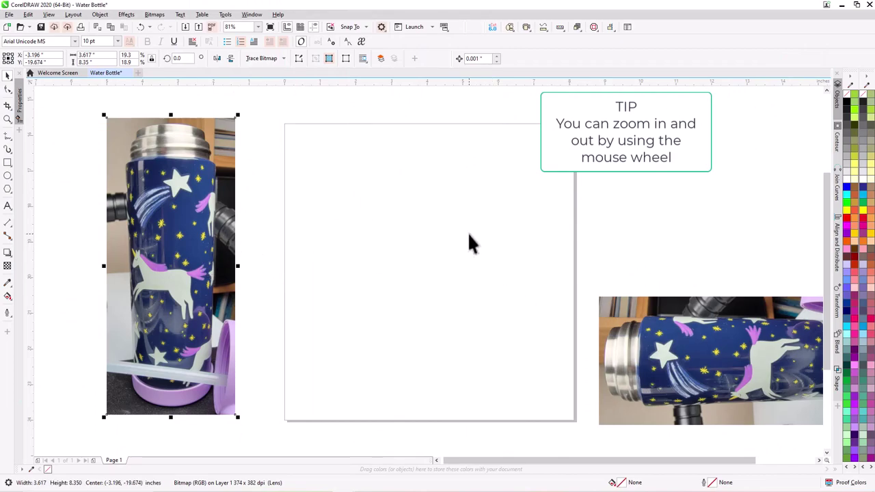
scroll(467, 233, down, 2)
drag(614, 292, 468, 356)
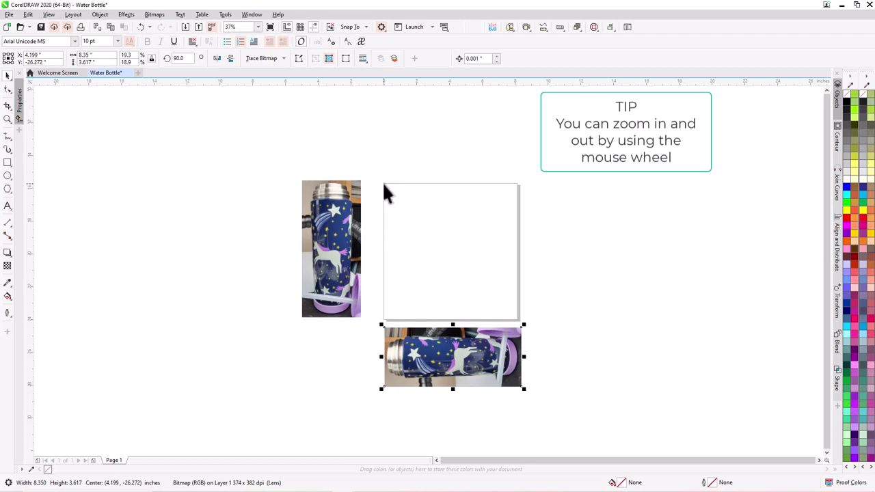
Set the ruler origin at the page's upper-left corner and check which snapping options are enabled
scroll(390, 203, up, 2)
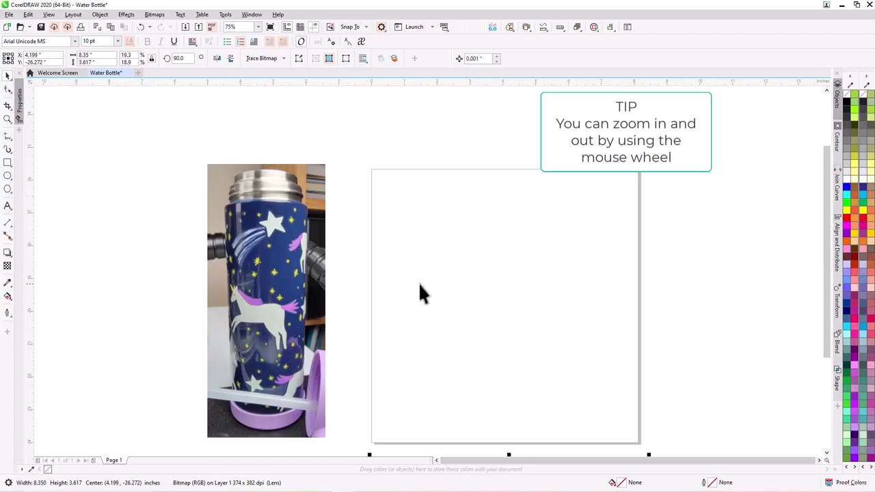
scroll(421, 244, up, 2)
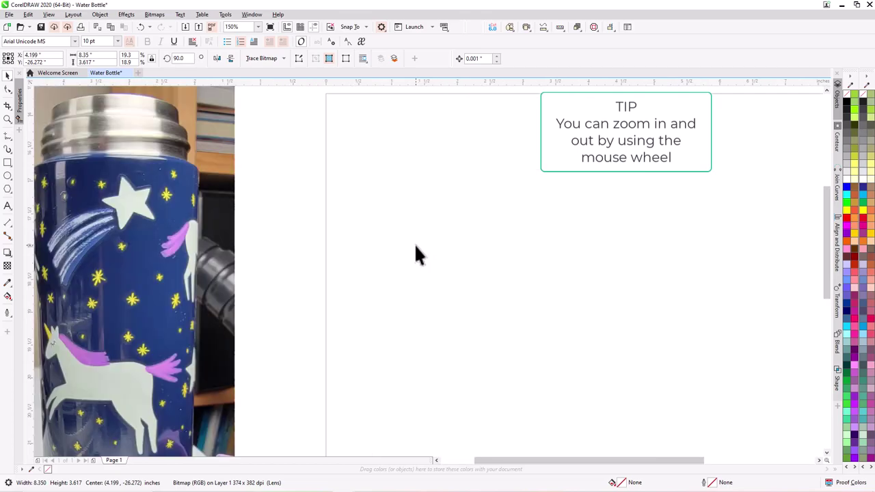
scroll(414, 244, down, 2)
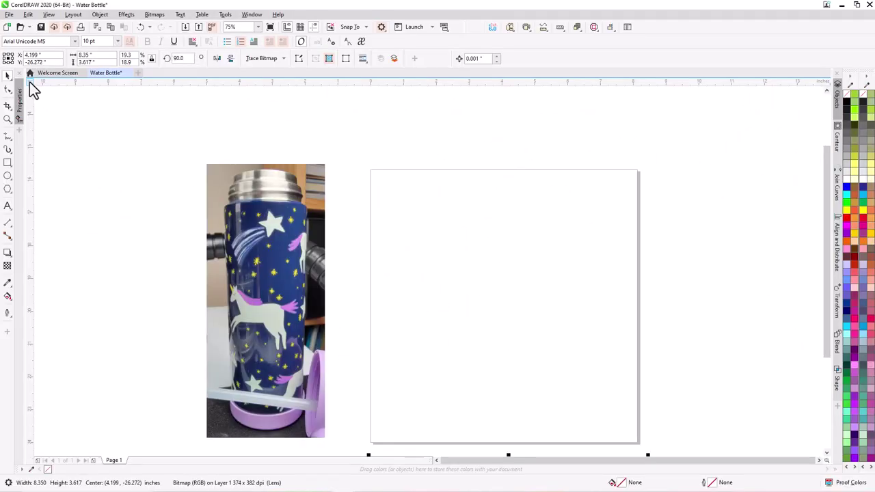
drag(95, 154, 368, 171)
drag(370, 171, 370, 170)
click(366, 27)
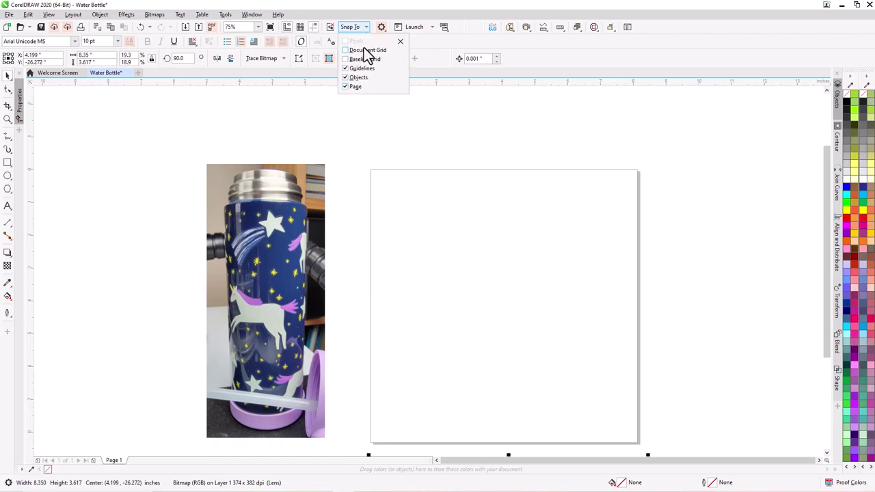
click(367, 28)
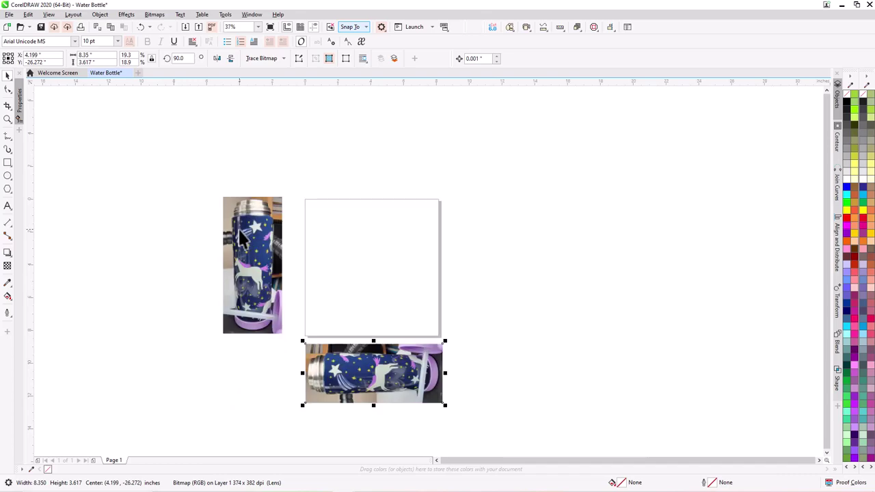
Add a vertical guideline and set its X position to 1 inch
scroll(334, 417, up, 1)
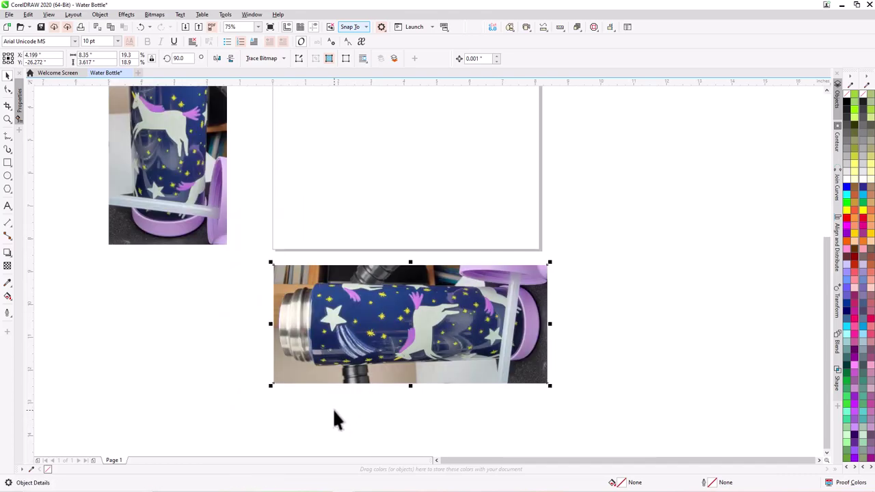
scroll(333, 408, down, 1)
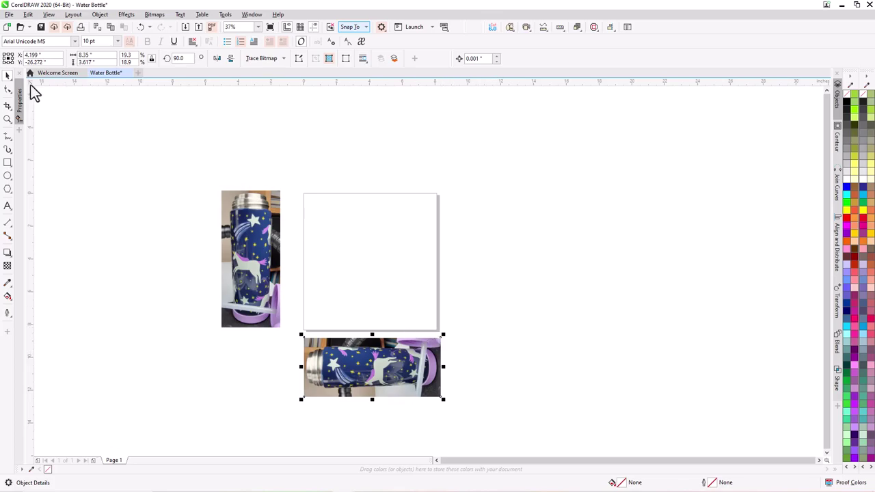
click(8, 119)
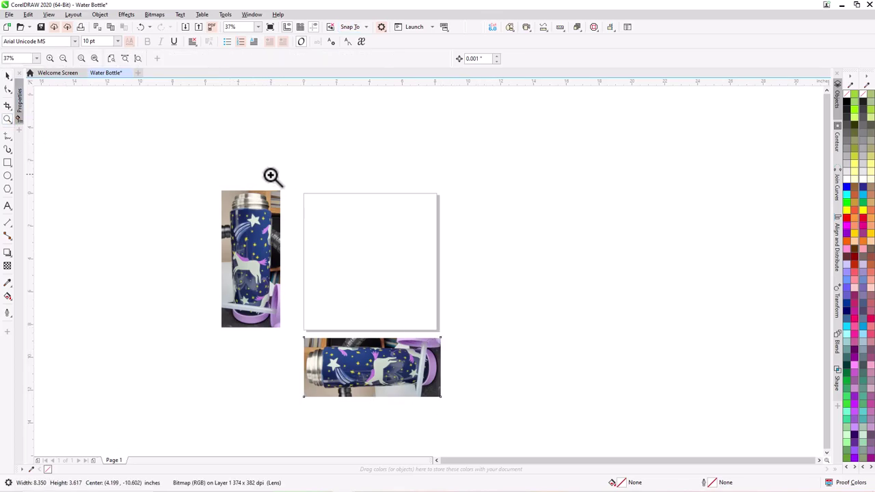
drag(282, 179, 467, 420)
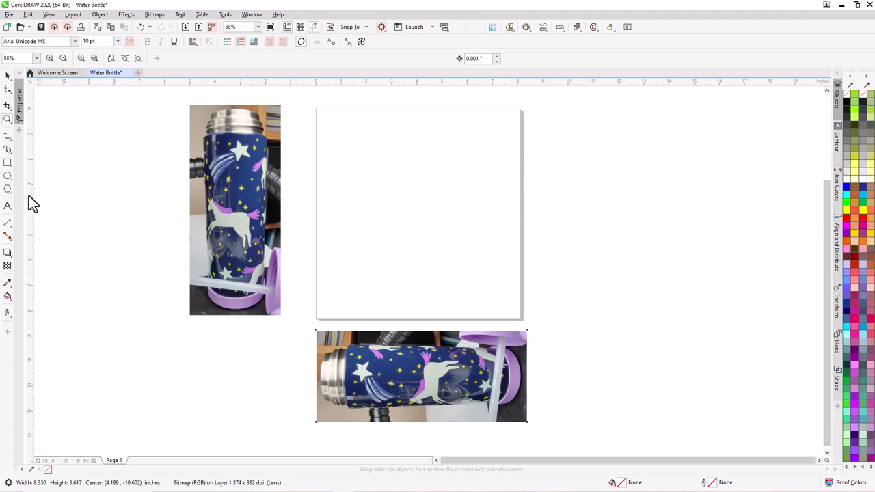
click(7, 77)
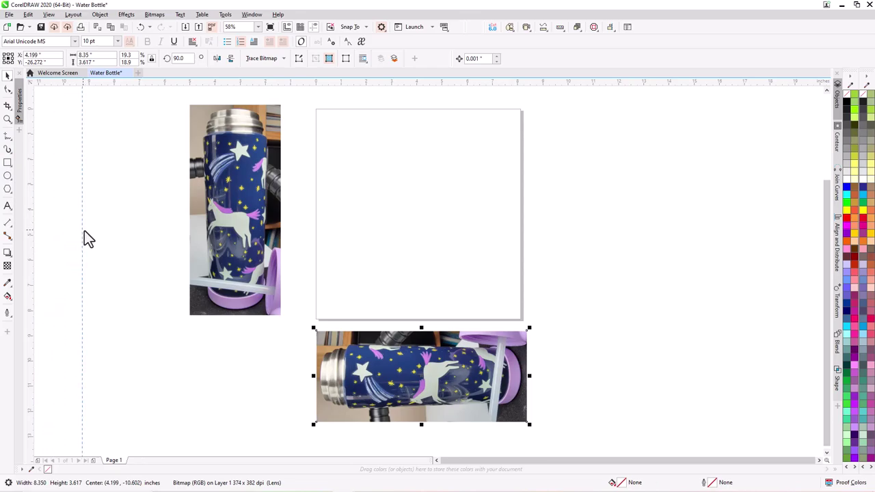
drag(155, 251, 314, 199)
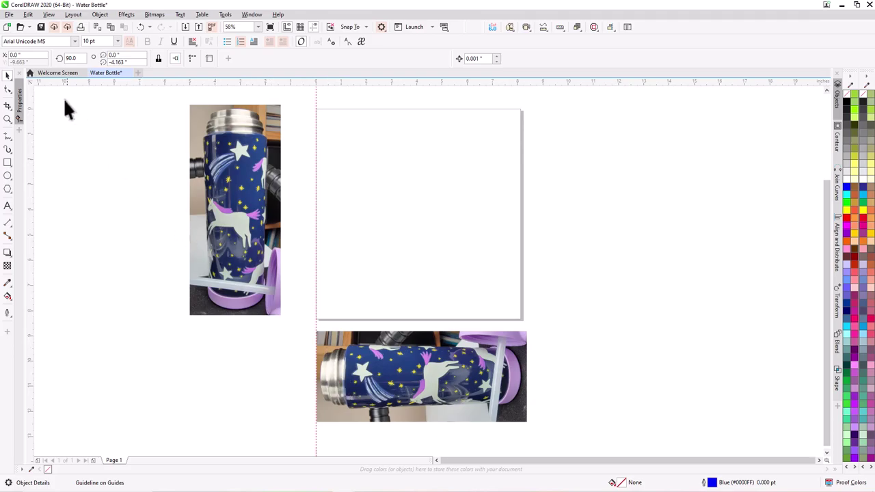
click(17, 55)
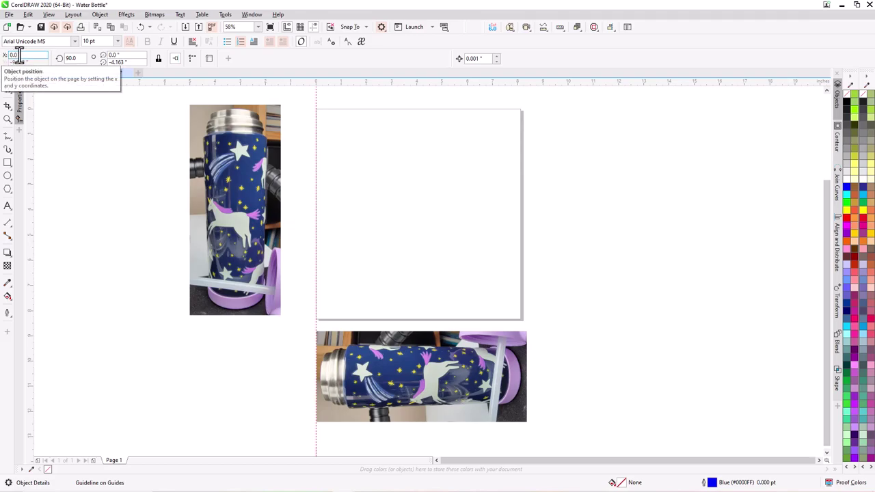
key(Return)
text(1)
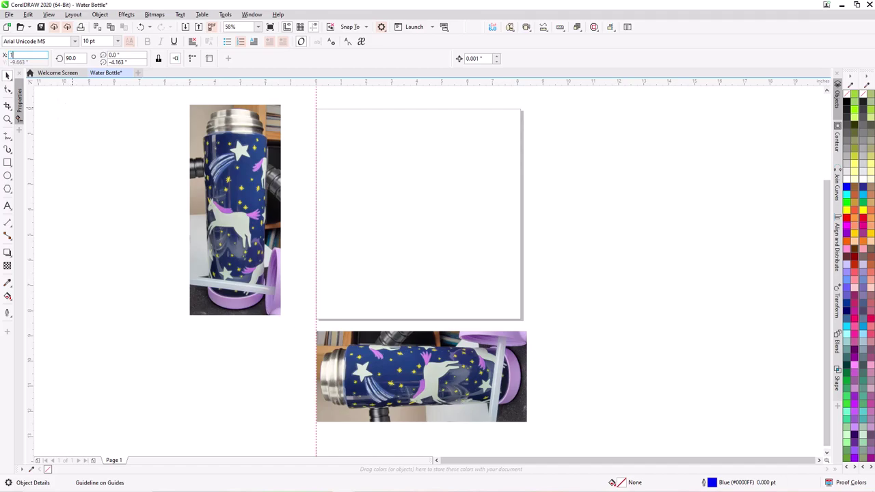
key(Return)
Add a second vertical guideline and set its X position to 7.5 inches
drag(78, 182, 392, 192)
click(20, 54)
text(7.5)
key(Return)
Add a third vertical guideline and set its X position to 3 inches
drag(32, 198, 353, 247)
click(20, 55)
text(3)
key(Return)
Add a fourth vertical guideline, set its X position to 4 inches and deselect it
drag(38, 205, 357, 241)
double_click(31, 55)
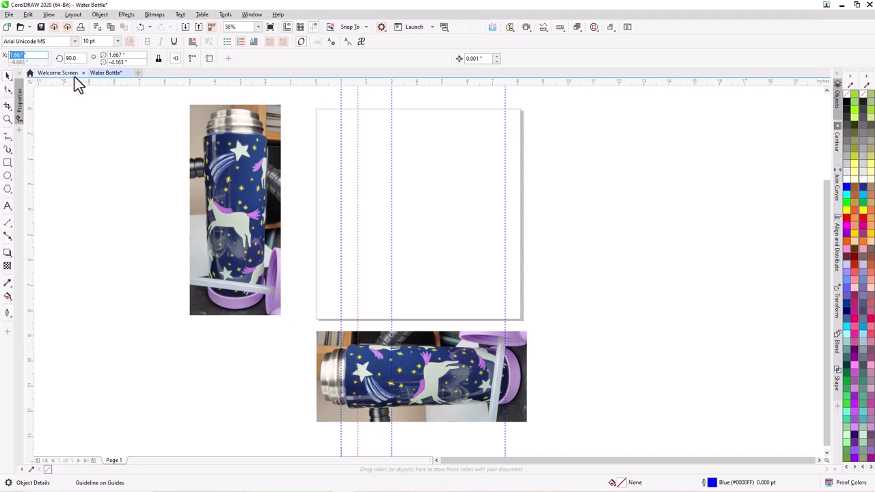
text(4)
key(Return)
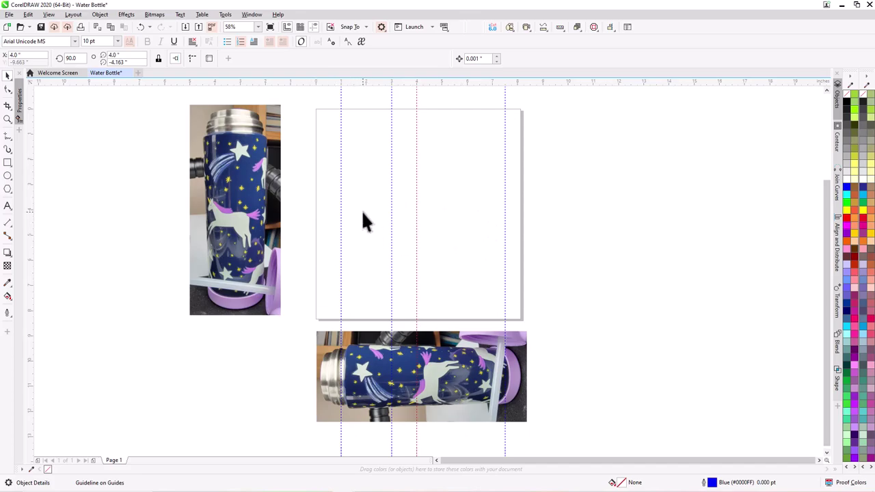
click(354, 190)
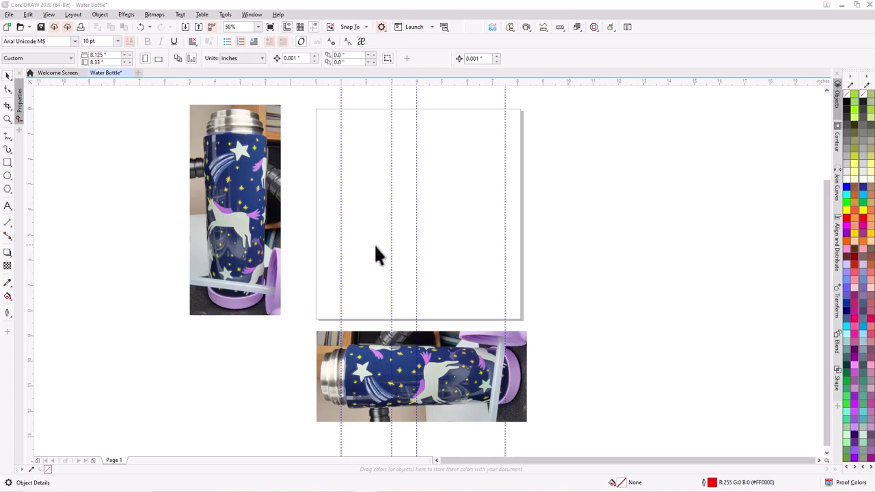
Add artistic text with the person's first name in the Artfully font, in the empty area beside the upright bottle photo
click(8, 206)
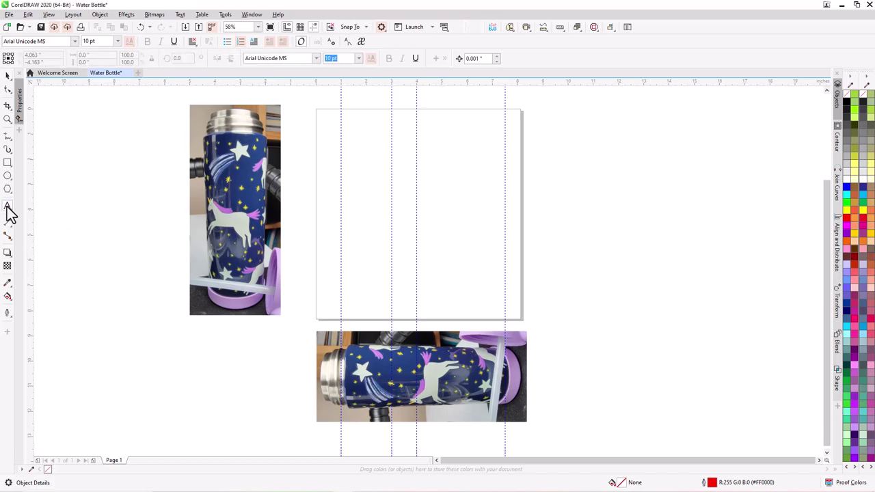
click(90, 231)
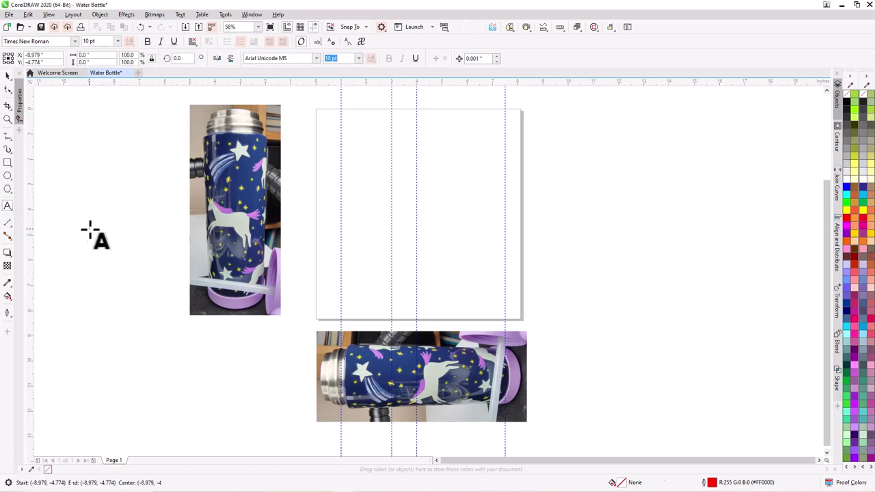
click(317, 60)
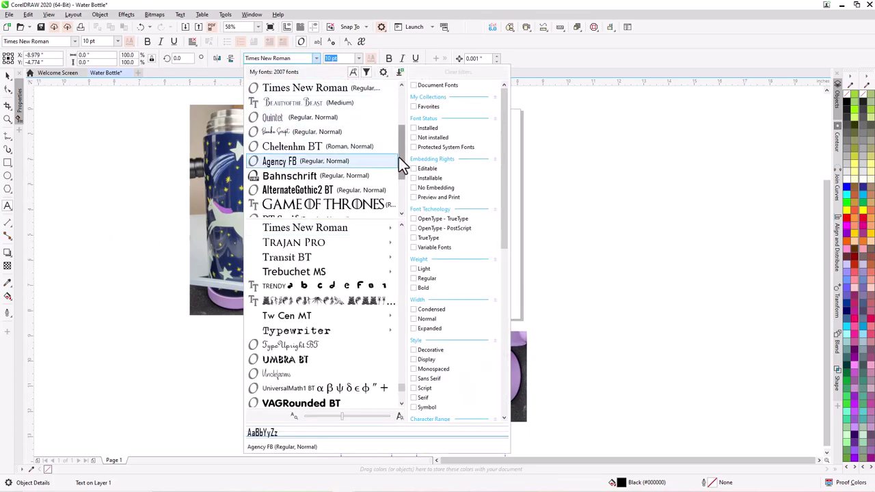
drag(404, 159, 403, 98)
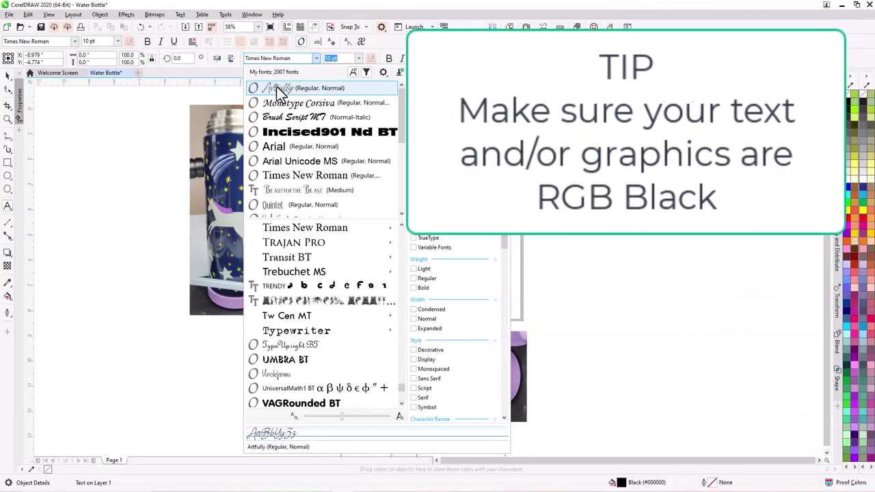
click(277, 87)
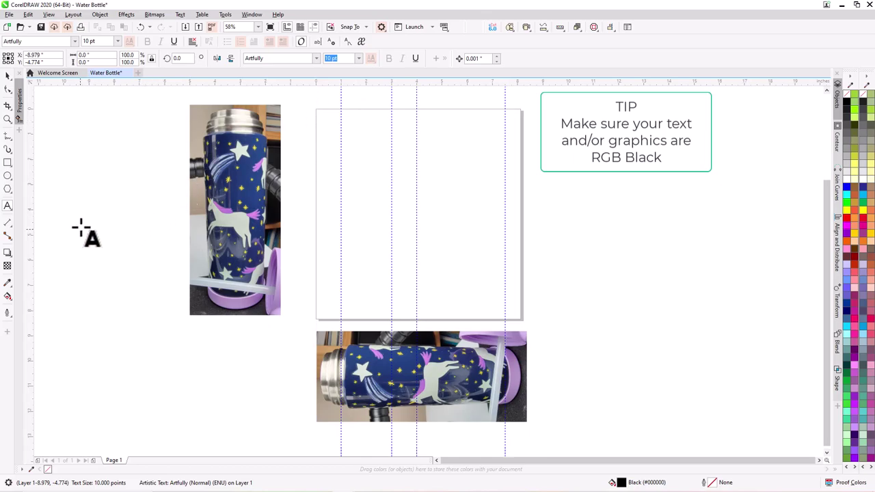
scroll(82, 230, up, 5)
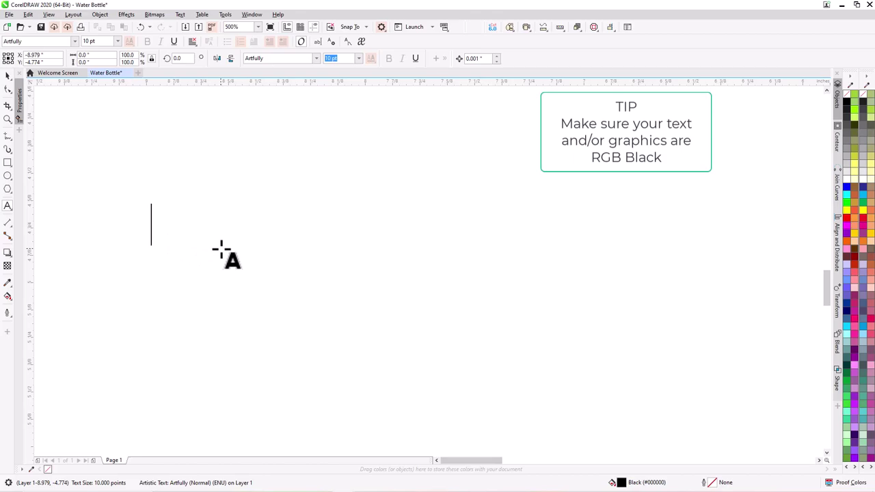
text(O)
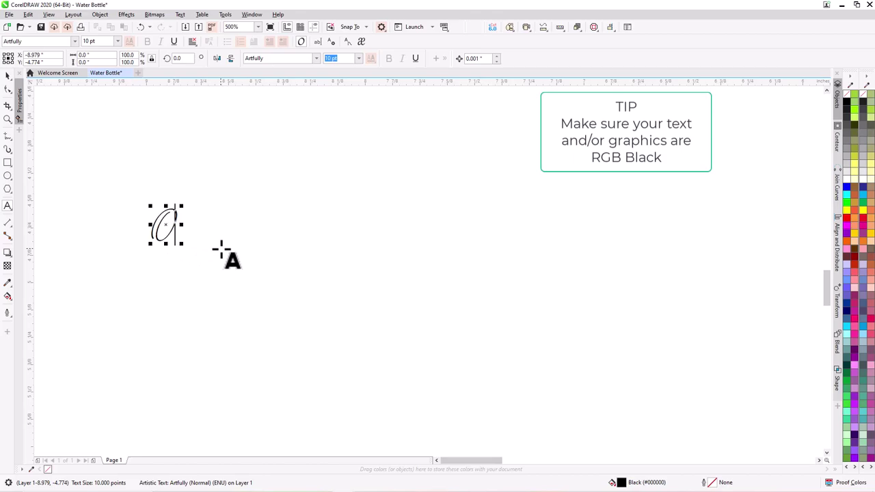
text(felia)
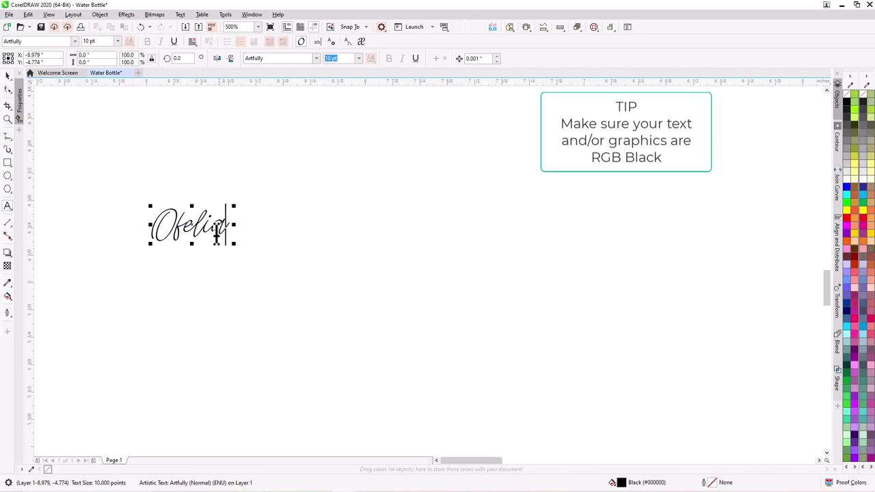
click(9, 76)
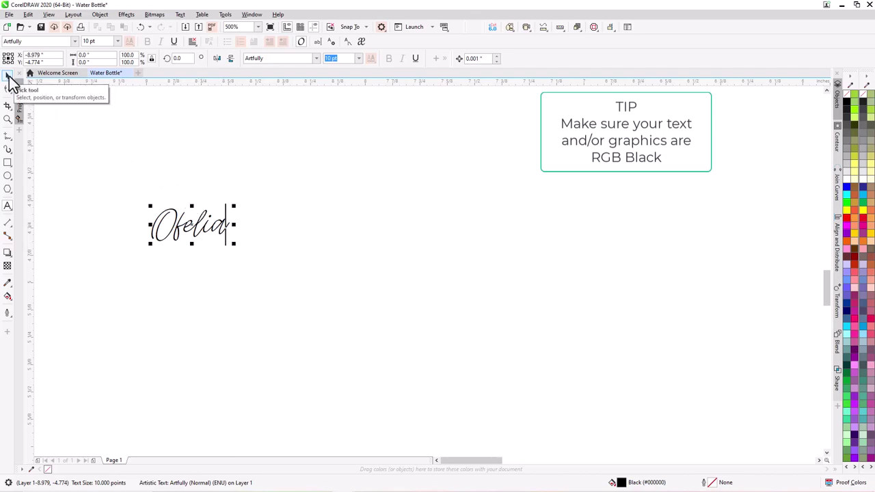
Move the name text onto the page and scale it proportionally to a height of 1 inch
scroll(84, 198, down, 1)
scroll(85, 201, down, 2)
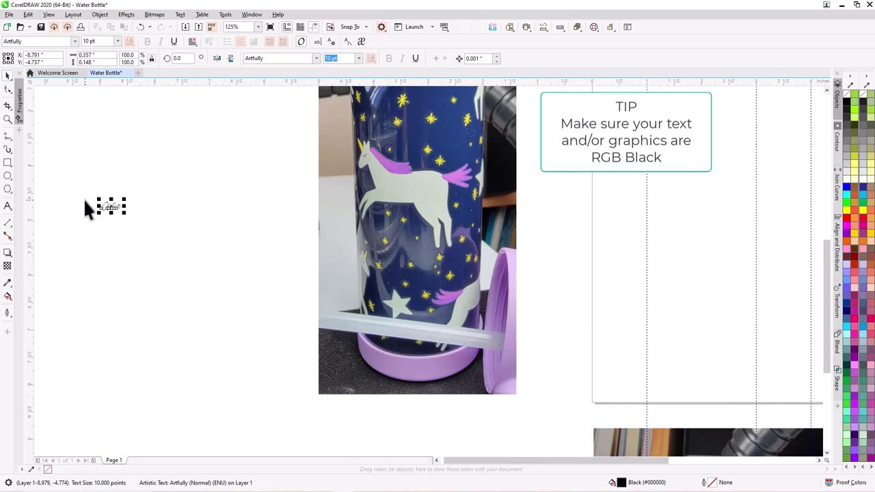
drag(100, 205, 463, 199)
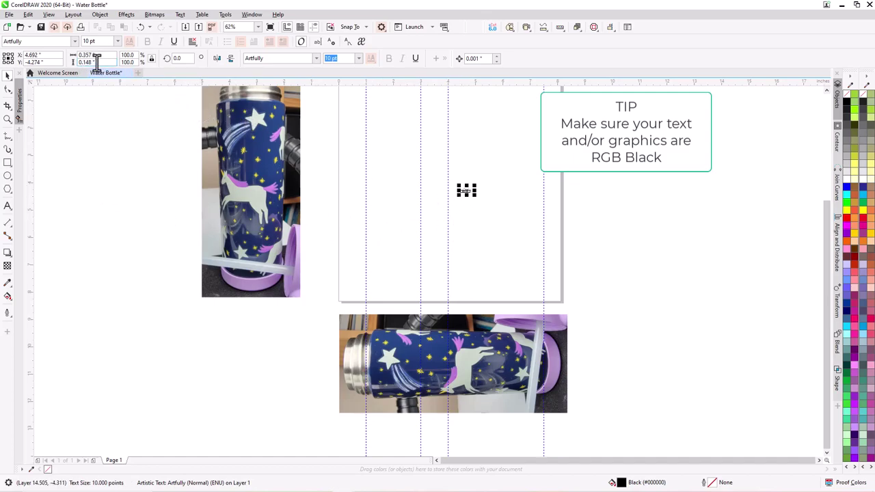
drag(100, 61, 75, 58)
text(1)
key(Return)
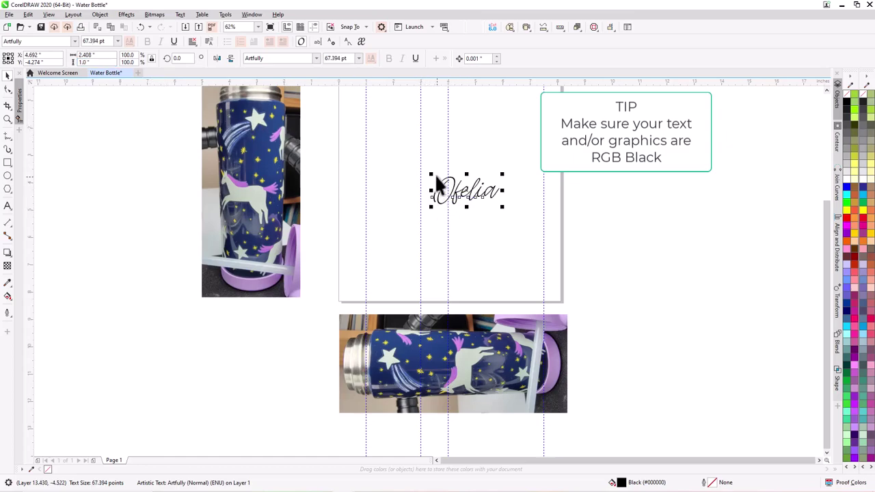
Rotate the name text by 90 degrees
scroll(429, 172, down, 1)
scroll(431, 174, up, 1)
scroll(437, 147, down, 1)
scroll(442, 103, up, 1)
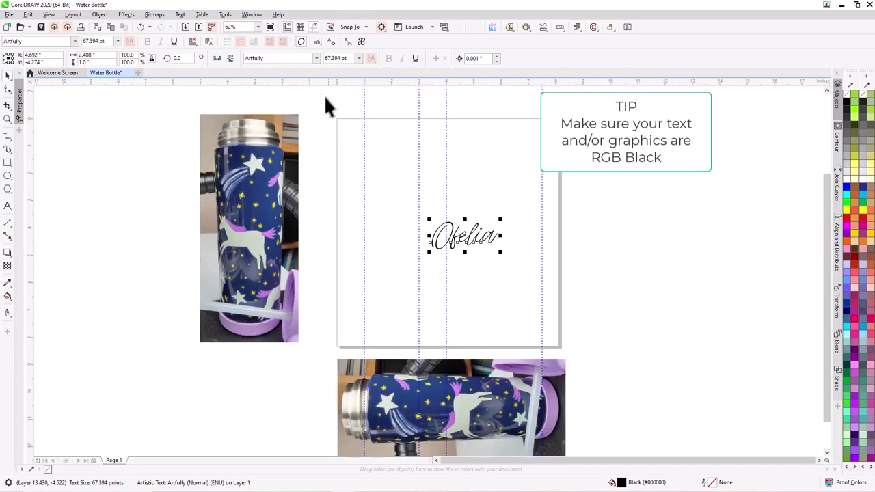
click(180, 59)
text(90)
key(Return)
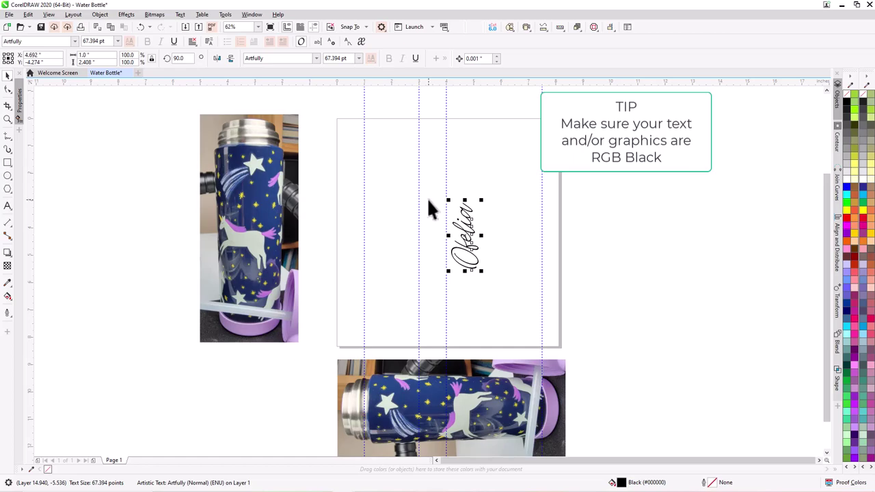
Center the rotated name on the page, shift it horizontally between the 3-inch and 4-inch guidelines, and deselect it
key(Left)
key(Left)
key(Left)
key(Left)
key(Left)
key(Left)
key(Up)
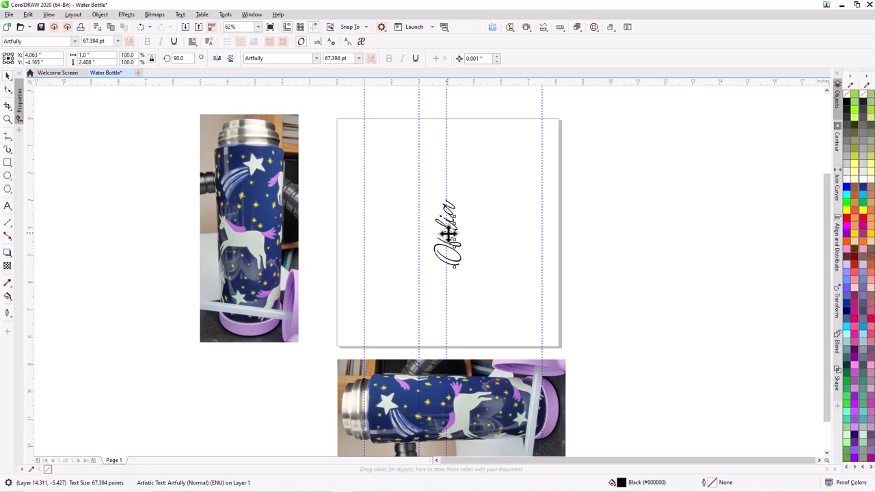
mouse_move(448, 234)
mouse_down()
mouse_move(411, 239)
mouse_move(487, 253)
mouse_move(419, 253)
mouse_move(464, 254)
mouse_move(443, 252)
mouse_move(434, 233)
mouse_up()
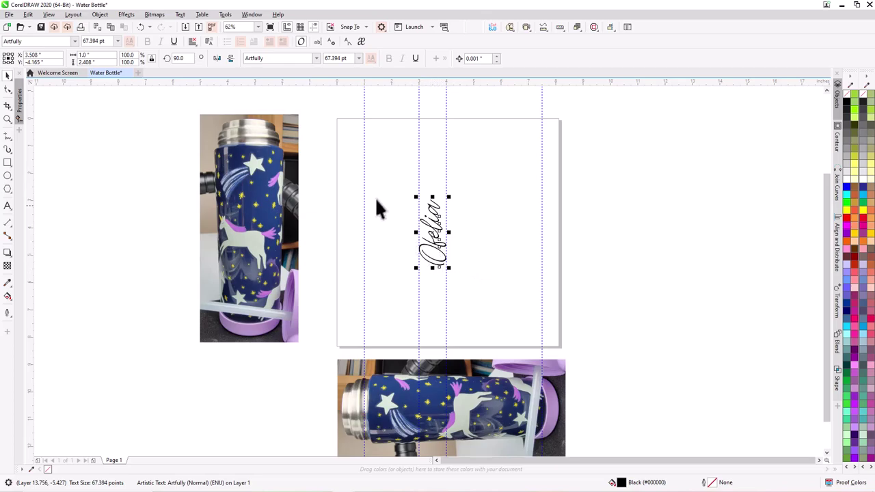
click(323, 140)
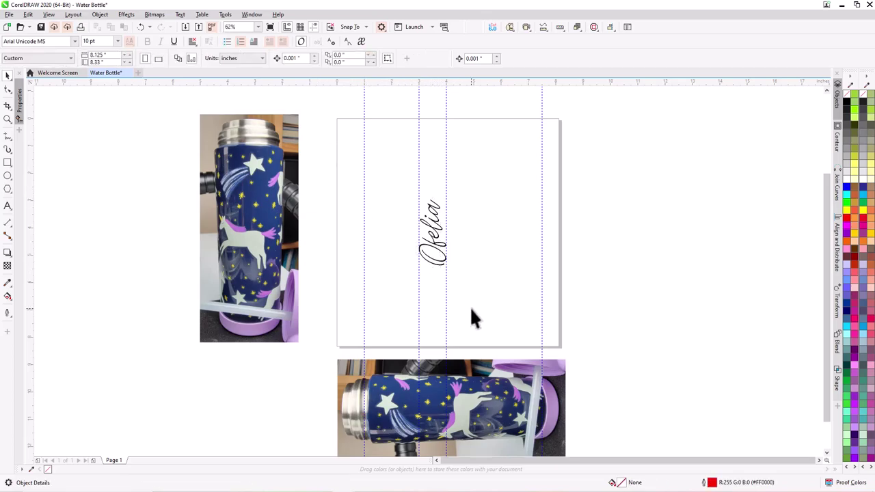